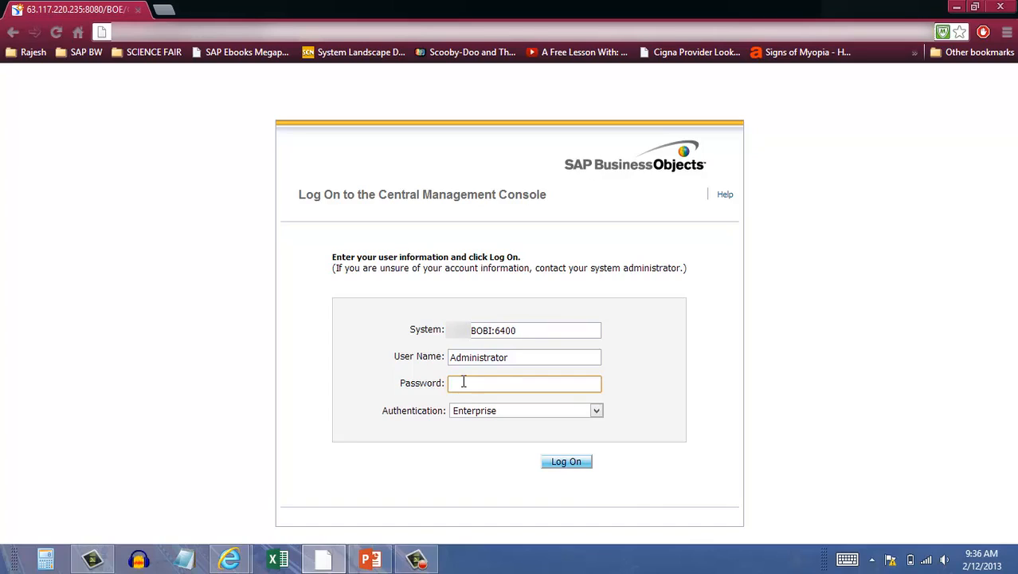
Enter the account password, keep Enterprise authentication, and log on to the Central Management Console
text(password)
click(465, 413)
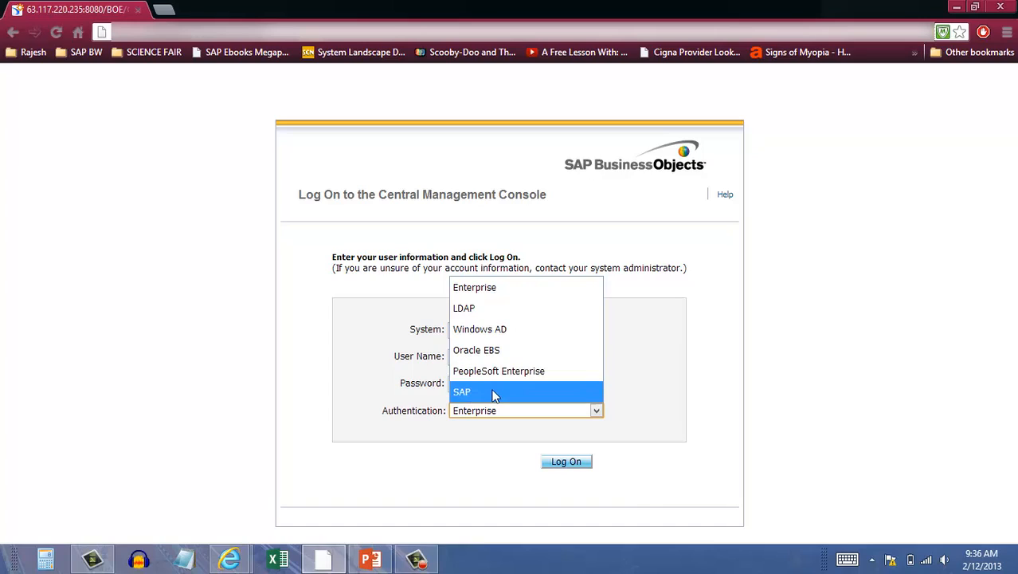
click(672, 383)
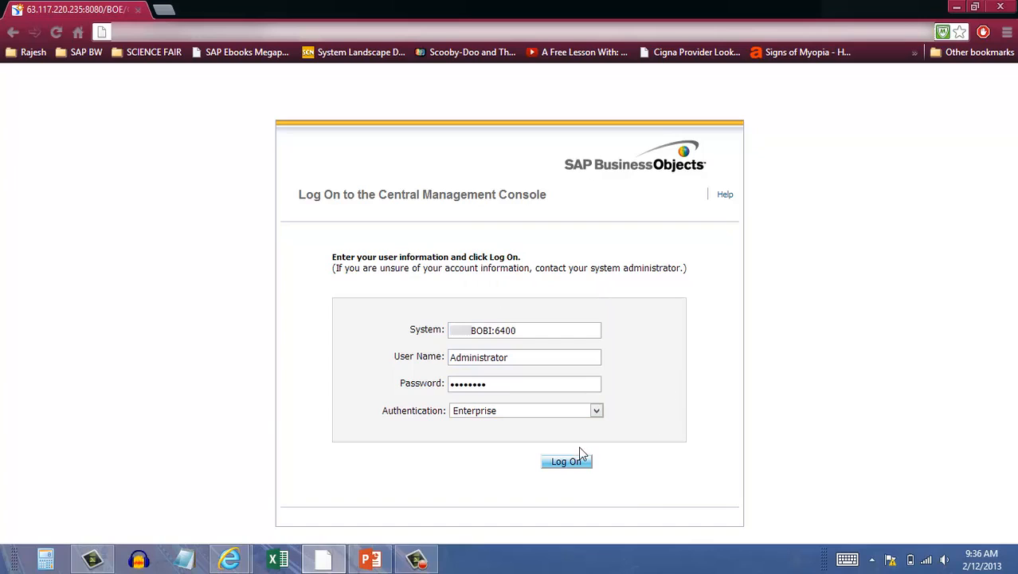
click(562, 462)
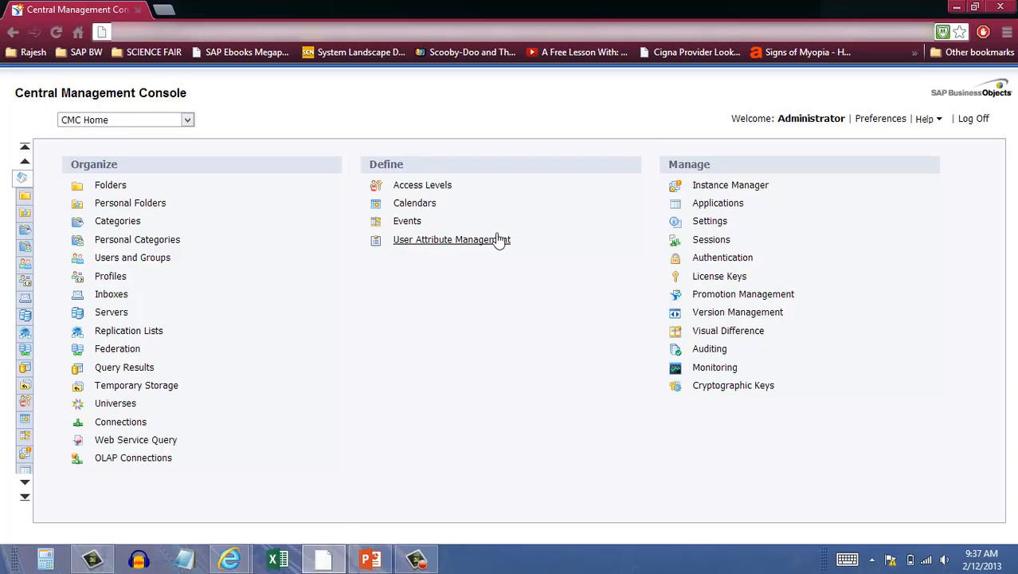
Open the Access Levels area and clear the title search so that all access levels are listed
click(410, 192)
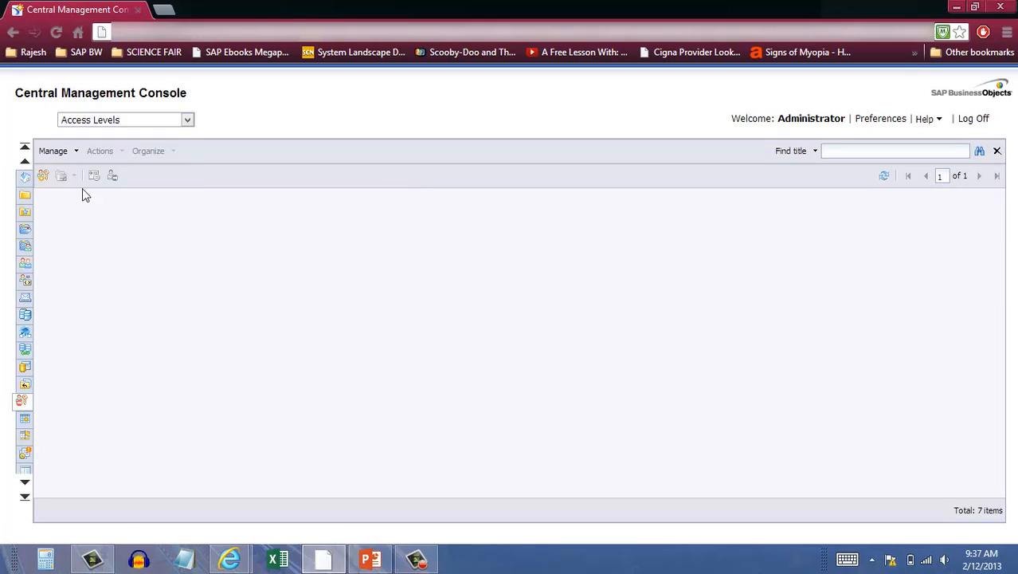
click(838, 152)
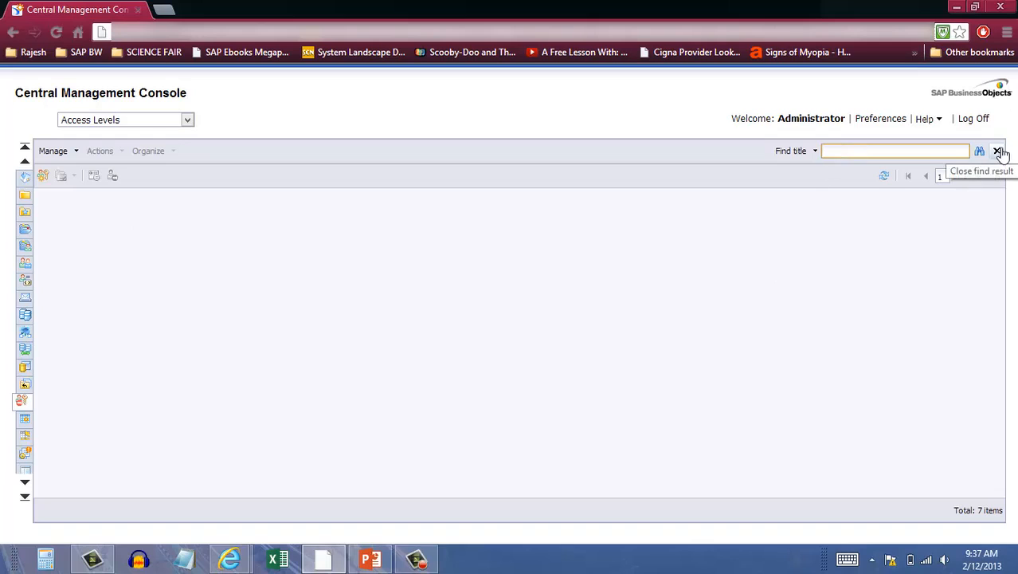
click(998, 151)
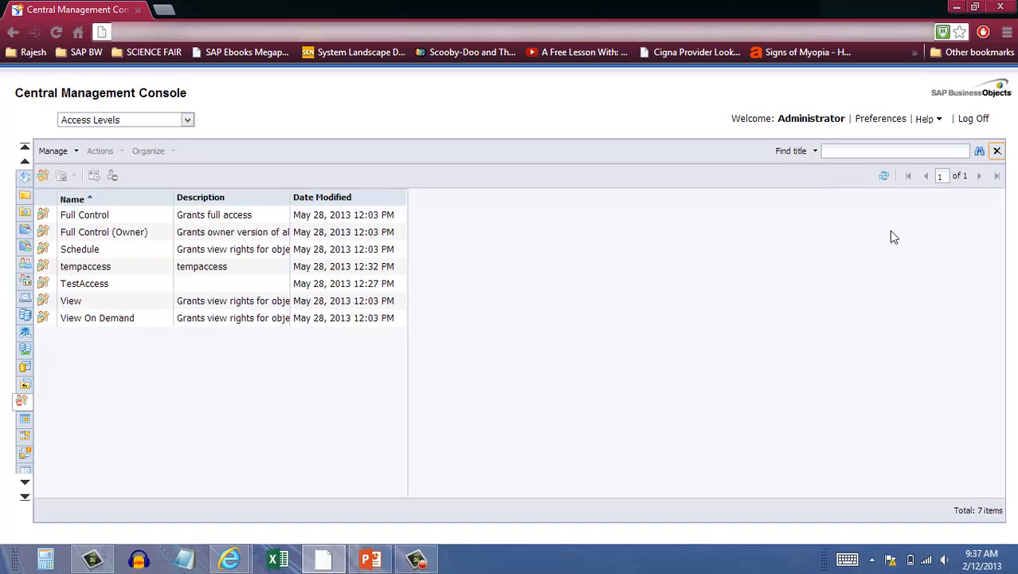
Go through the existing access levels one by one, from Full Control to View On Demand
click(92, 216)
click(82, 233)
click(79, 250)
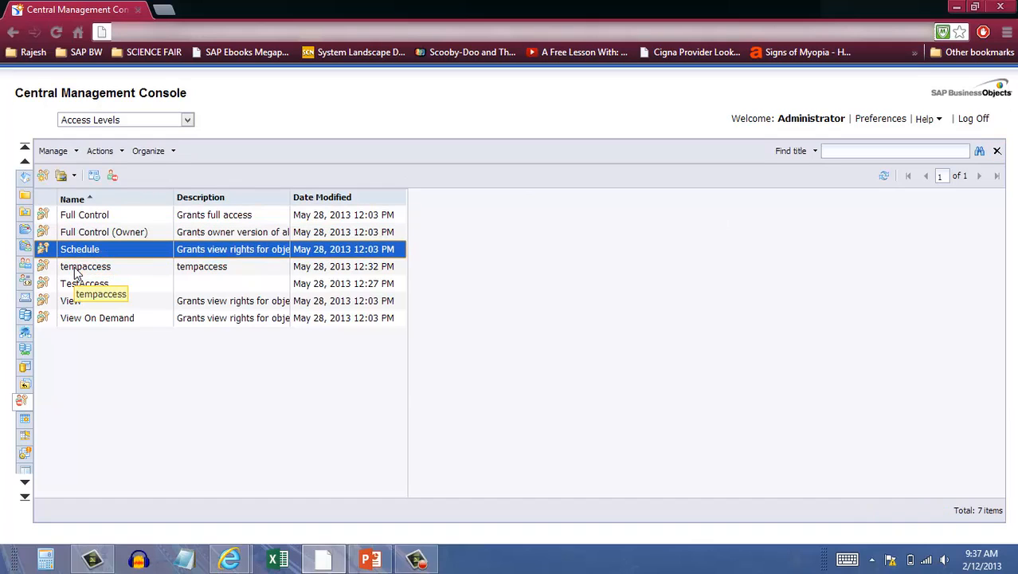
click(78, 267)
click(75, 287)
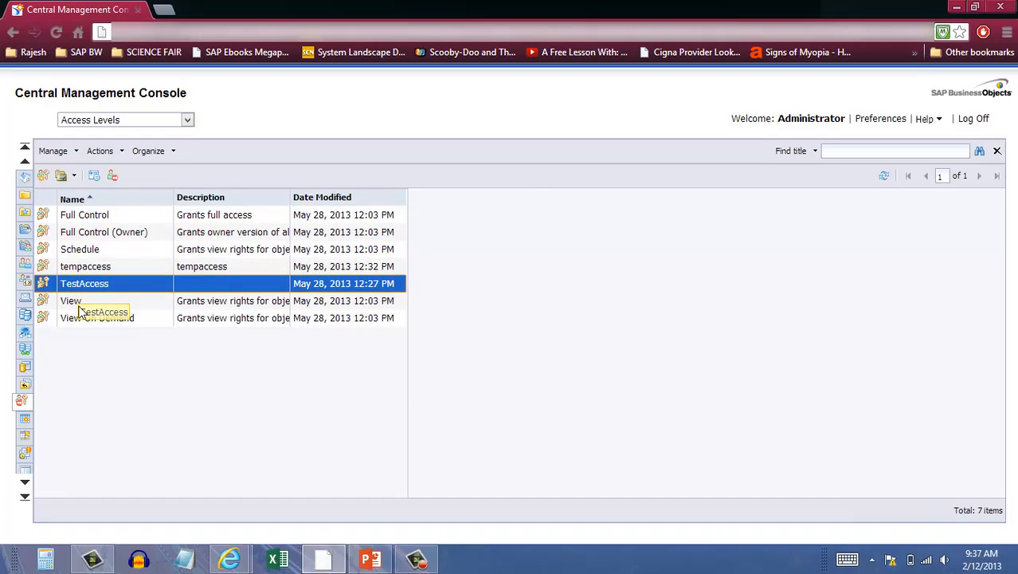
click(72, 306)
click(76, 319)
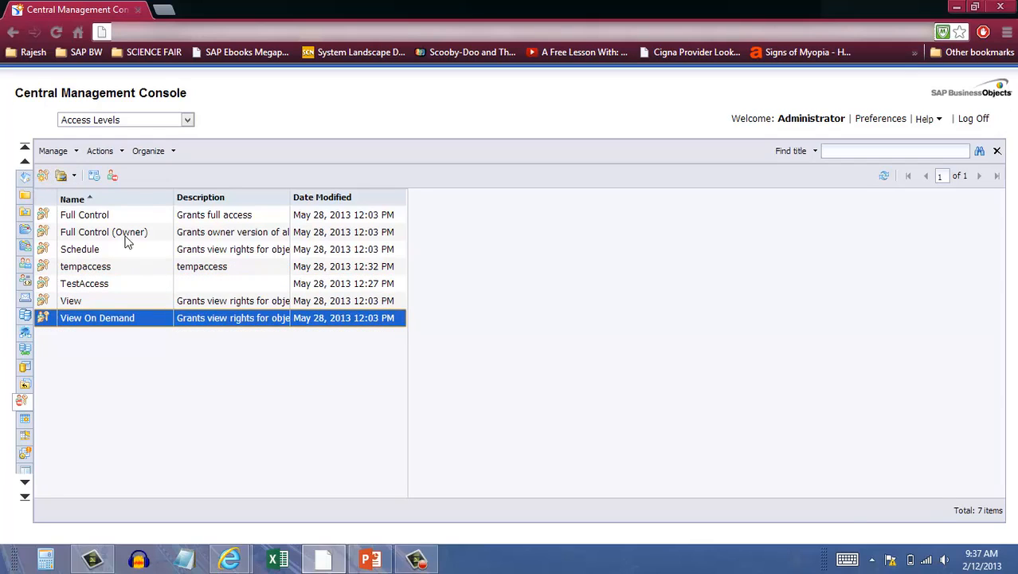
Create a new access level titled DemoAccess with the description DemoAccess
click(93, 289)
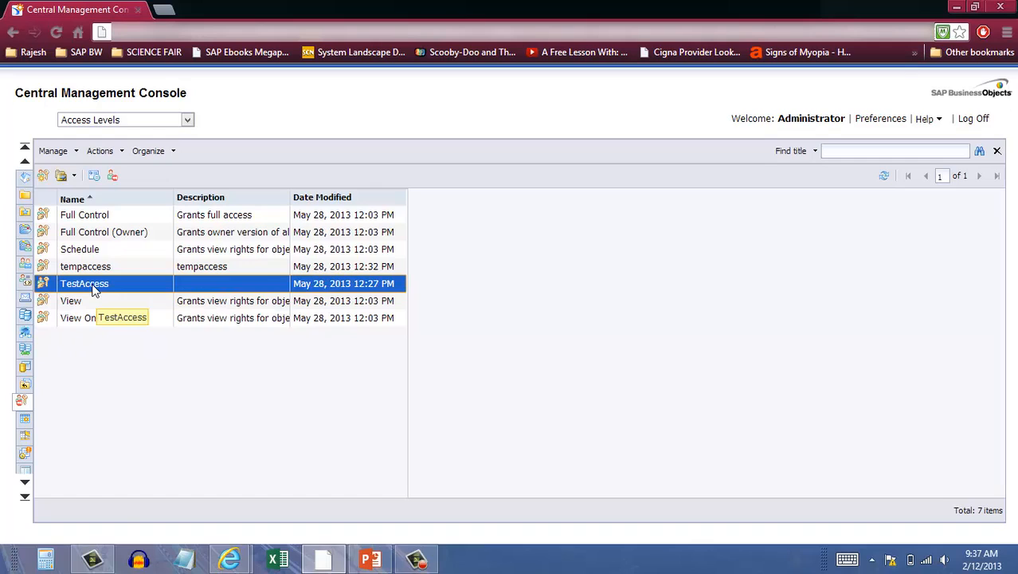
right_click(93, 289)
mouse_move(115, 415)
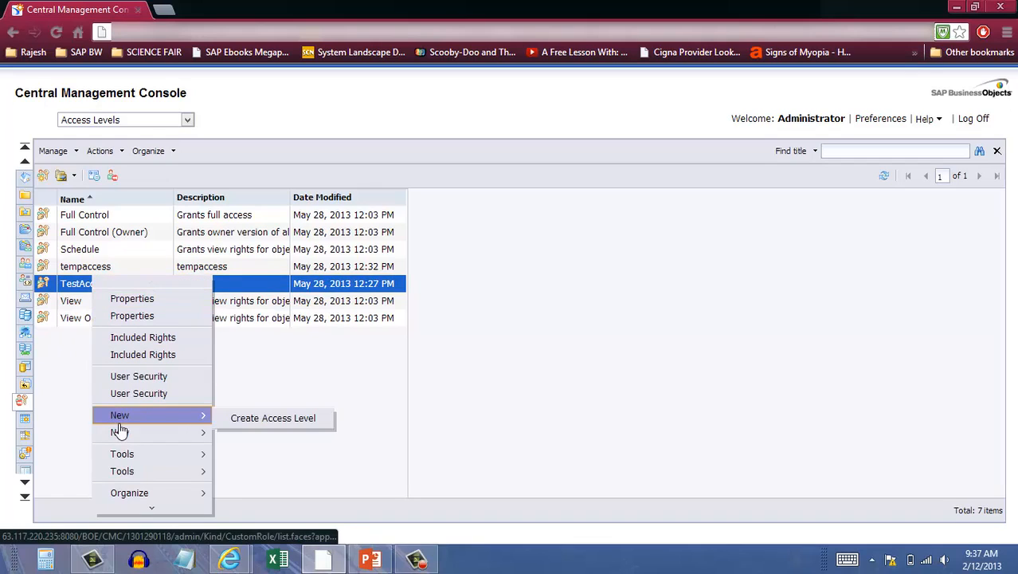
click(282, 416)
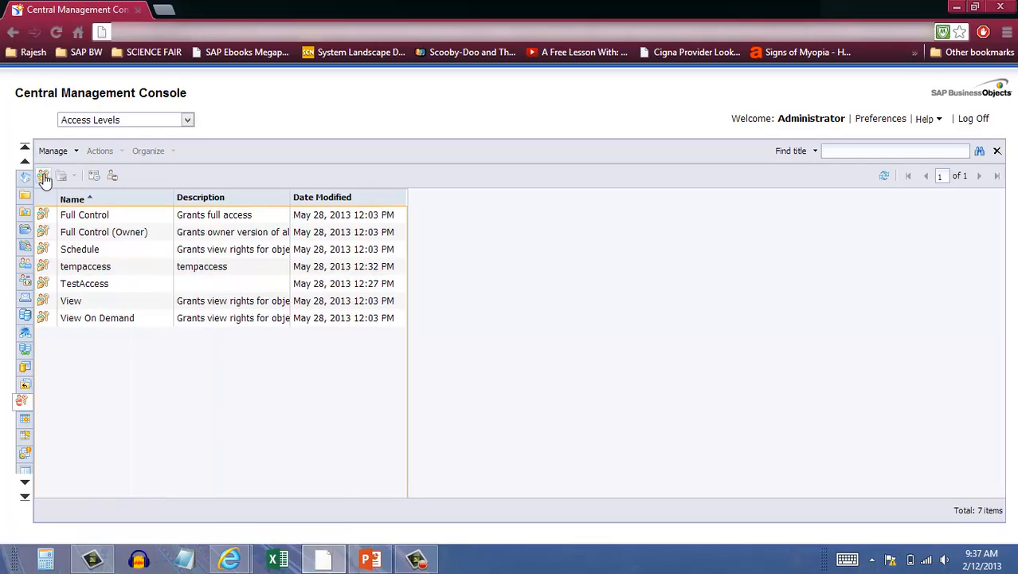
click(44, 177)
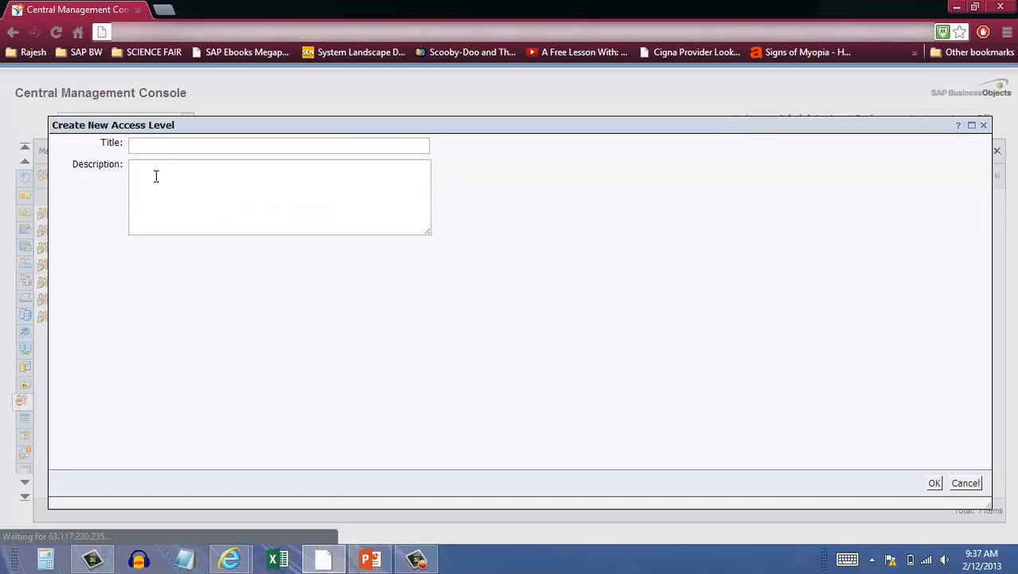
click(176, 147)
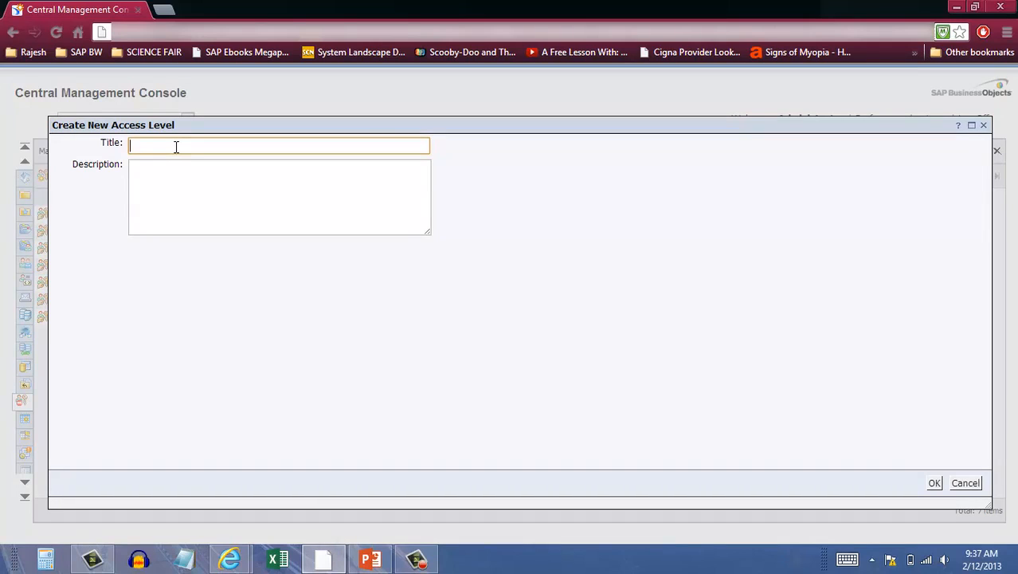
text(DemoAccess)
drag(186, 146, 119, 146)
key(ctrl+c)
click(173, 187)
key(ctrl+v)
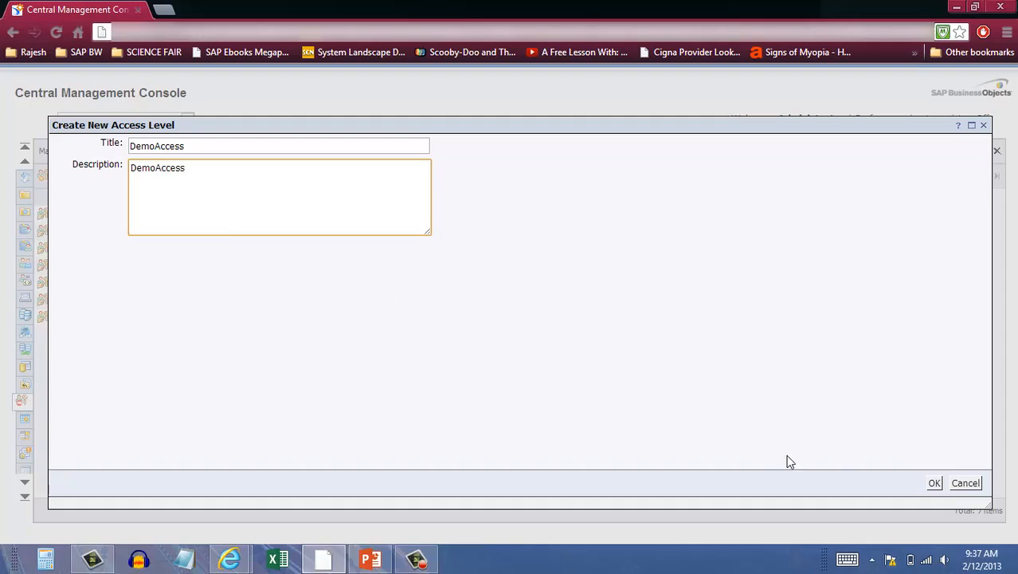
click(933, 483)
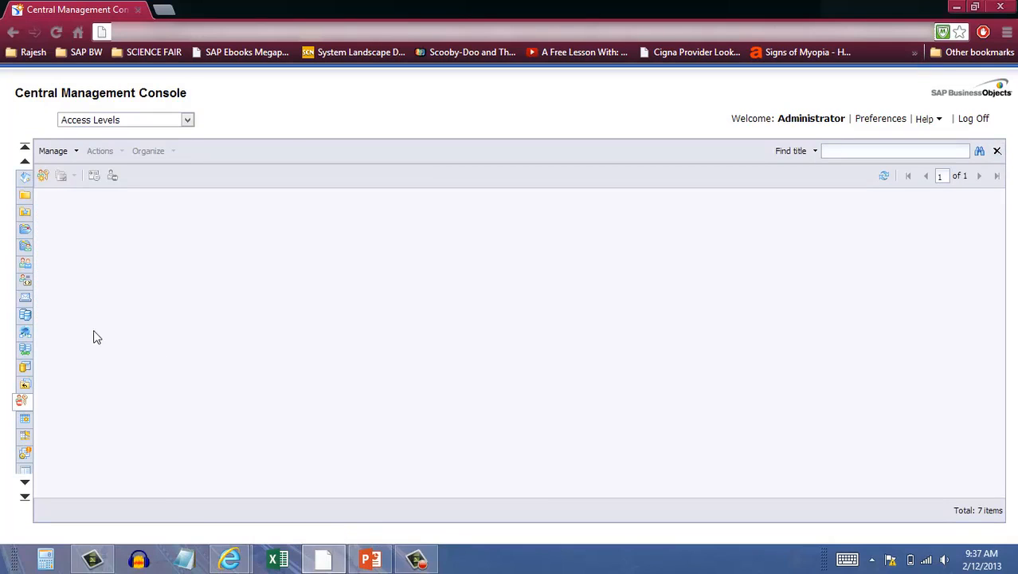
List all access levels again and highlight the predefined ones from Full Control to View On Demand, leaving out tempaccess and TestAccess
click(997, 152)
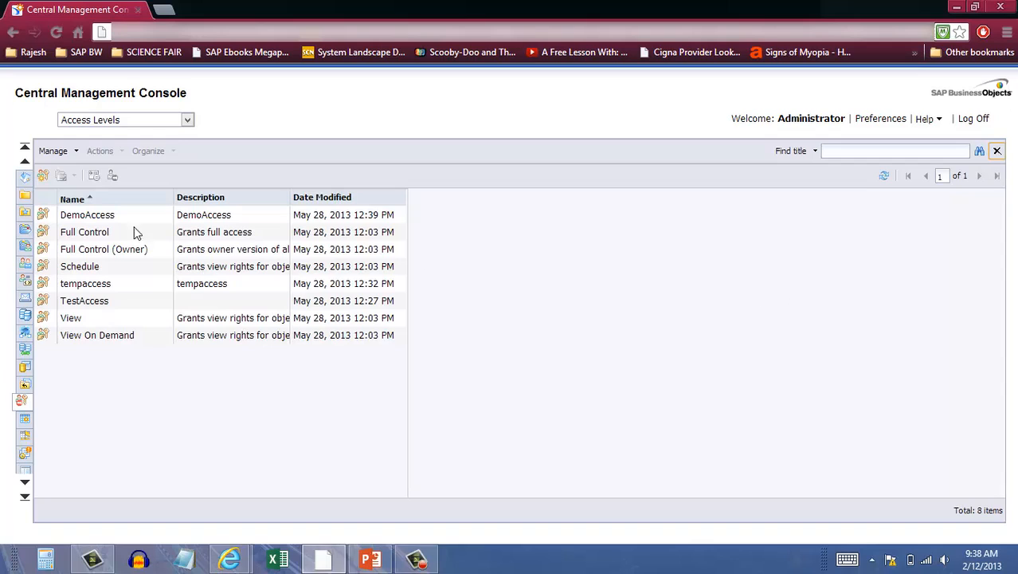
click(97, 285)
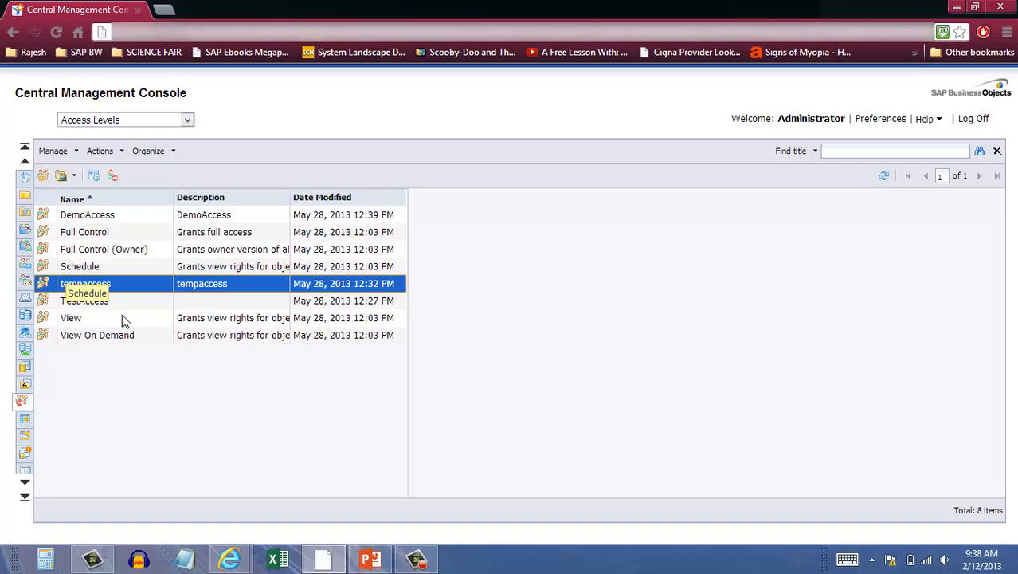
click(105, 306)
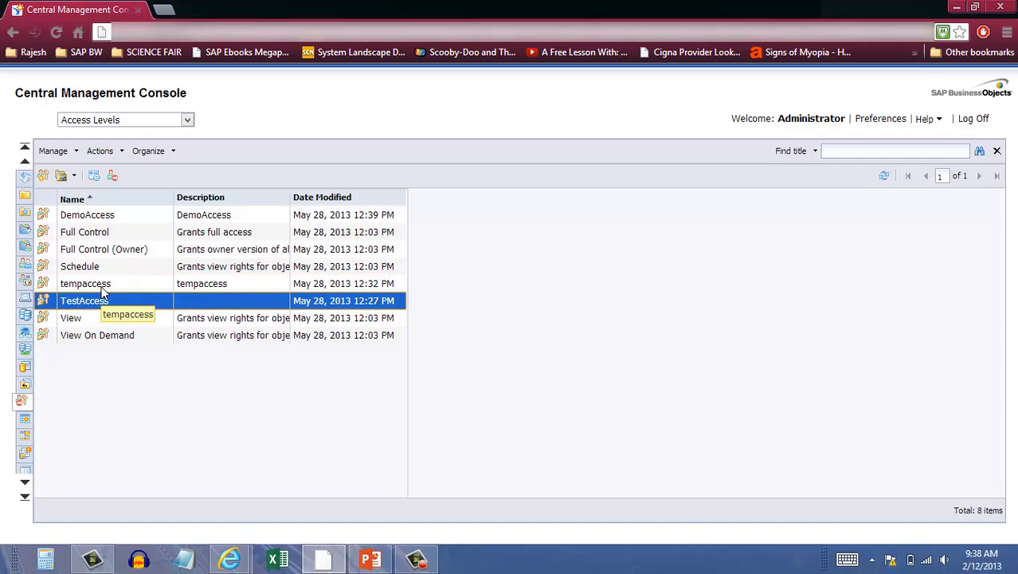
click(102, 284)
click(93, 218)
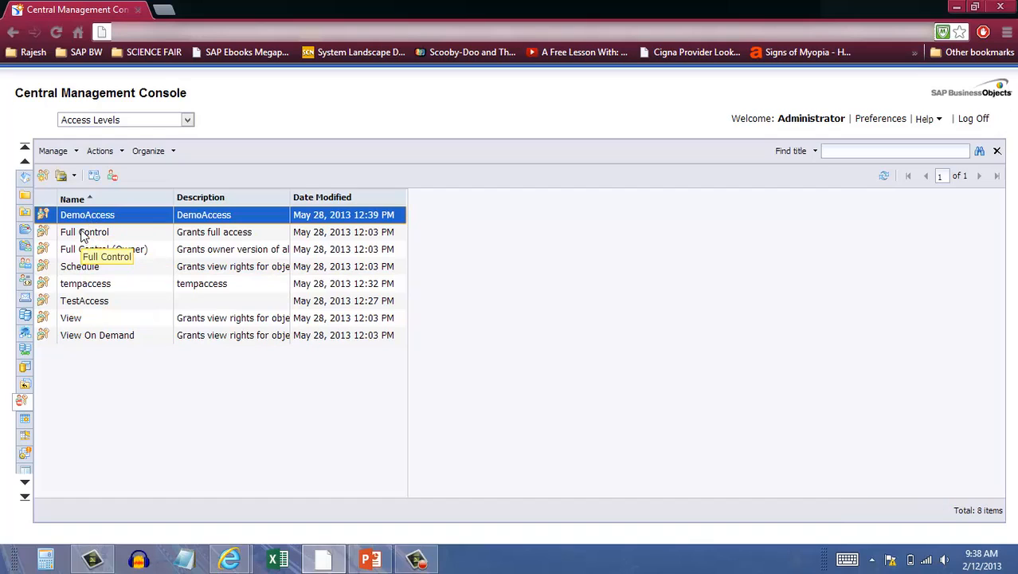
click(86, 235)
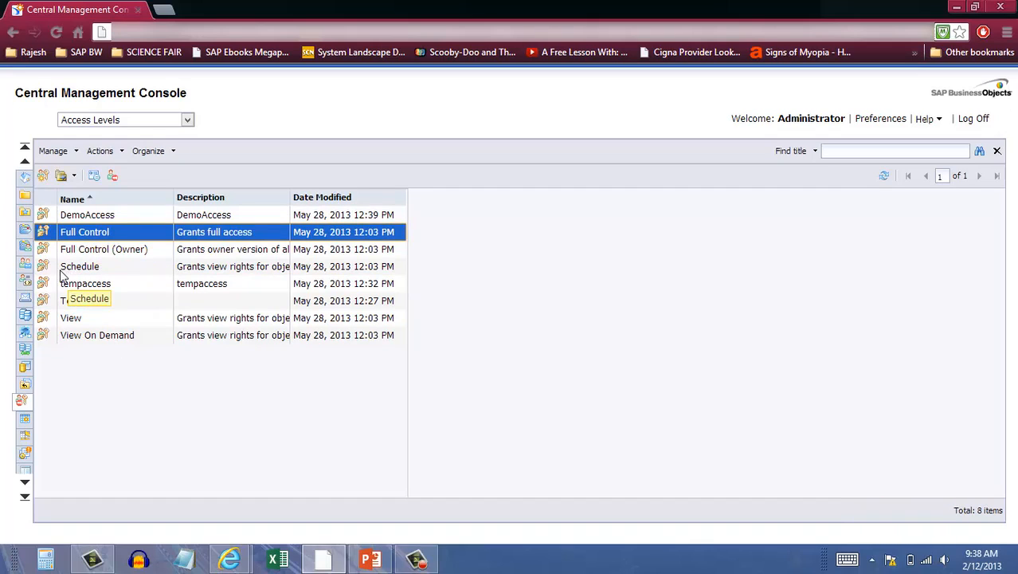
shift+click(78, 336)
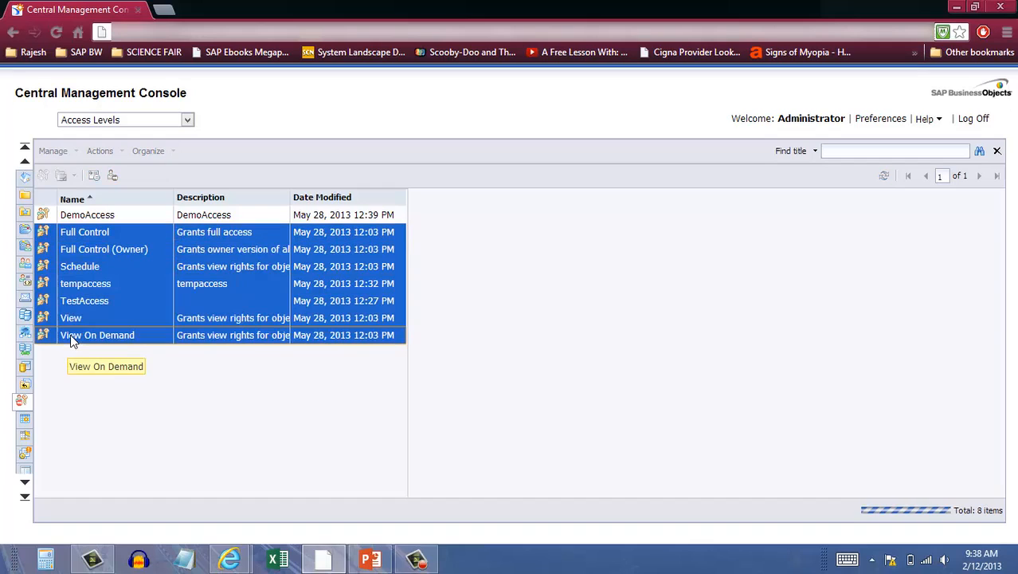
ctrl+click(83, 302)
ctrl+click(90, 287)
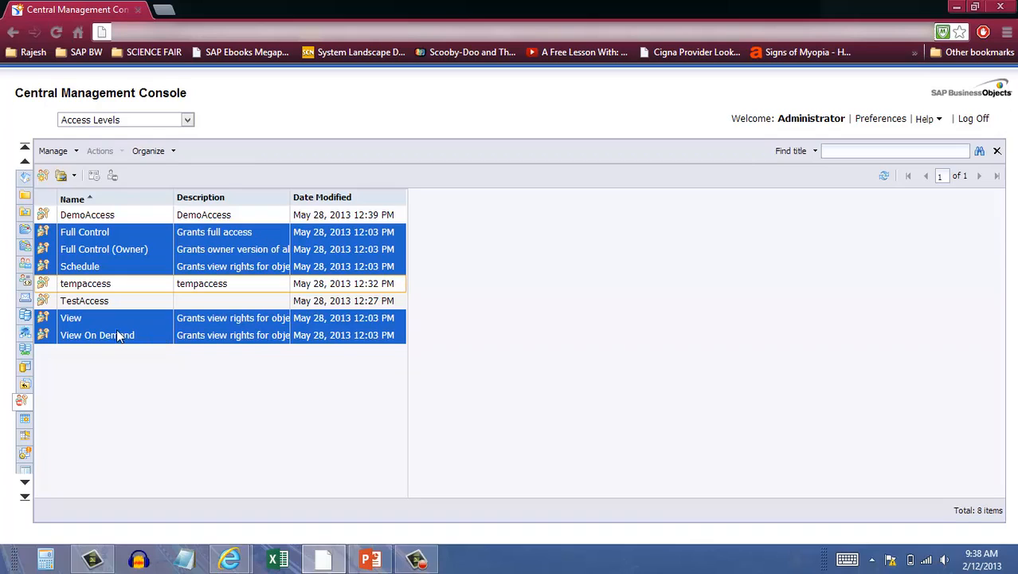
Open the included rights of the DemoAccess access level for adding and removing rights
click(102, 221)
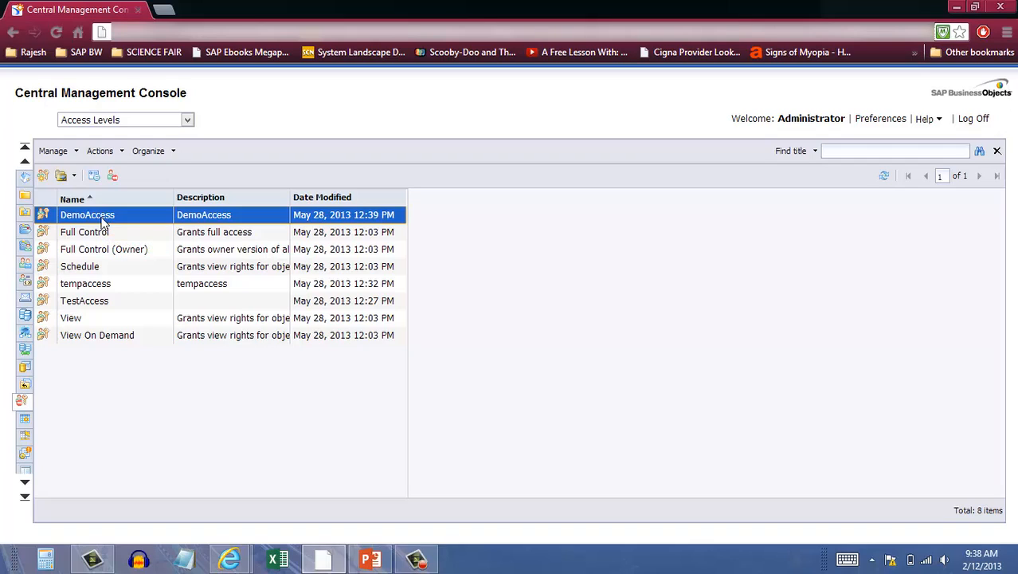
right_click(102, 224)
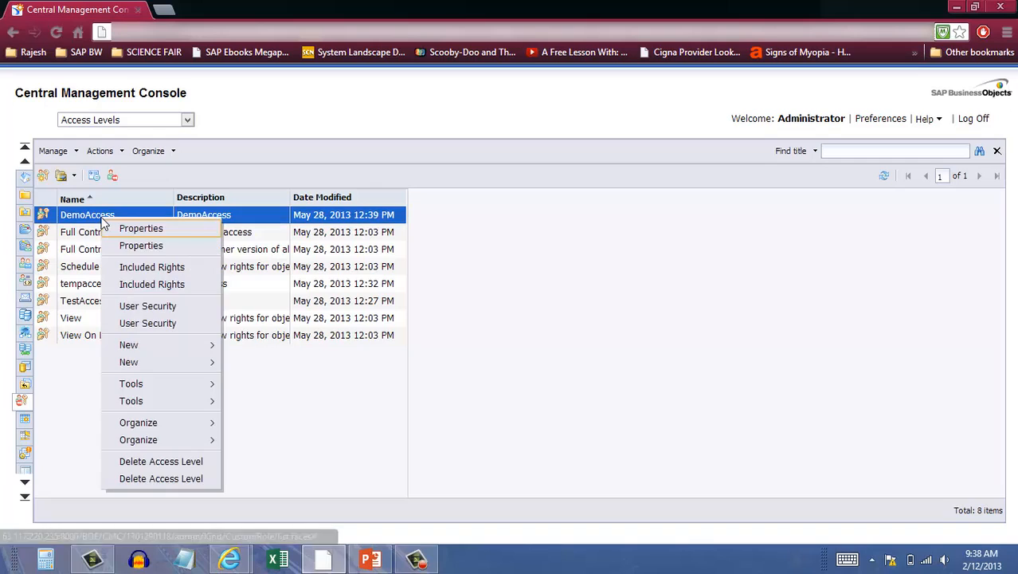
click(170, 269)
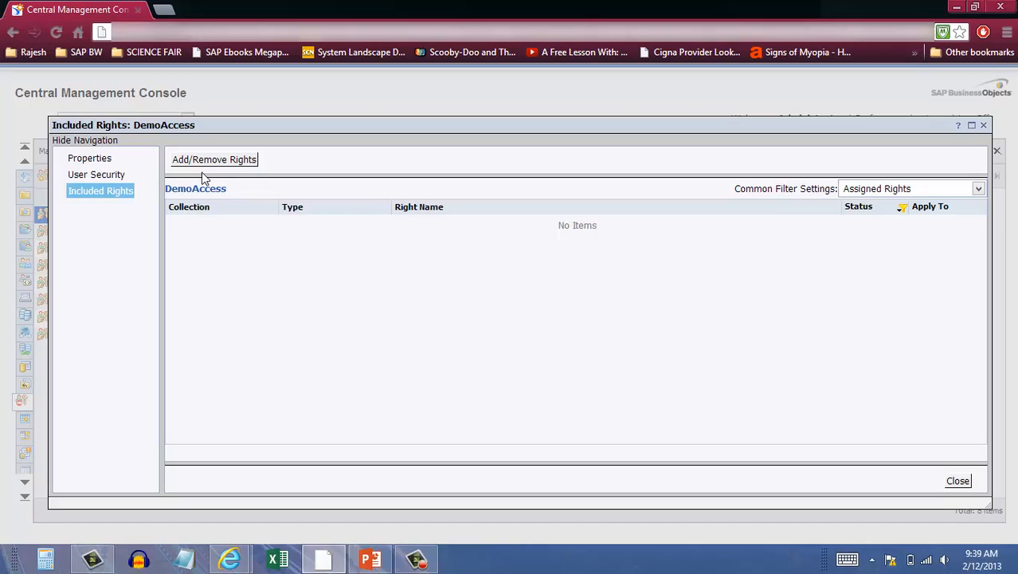
click(220, 160)
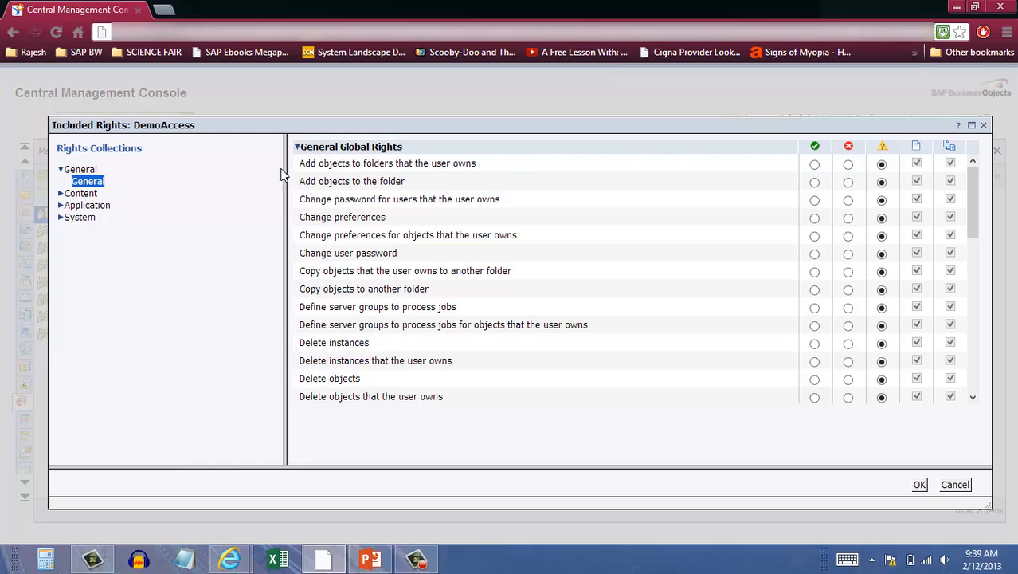
Grant the general rights to add objects to user-owned folders, add objects to the folder, and change the password for users that the user owns
drag(299, 163, 487, 169)
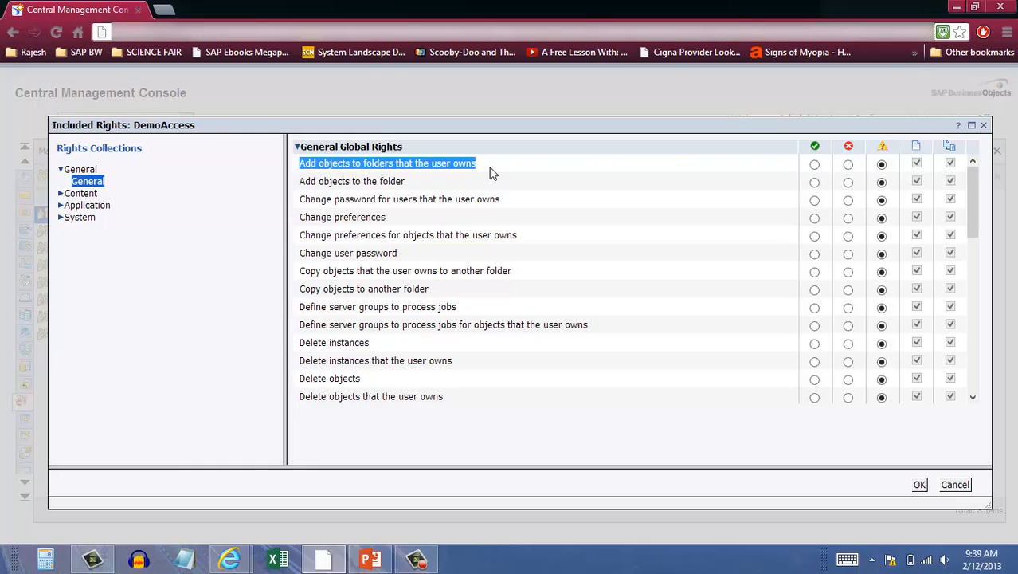
click(815, 165)
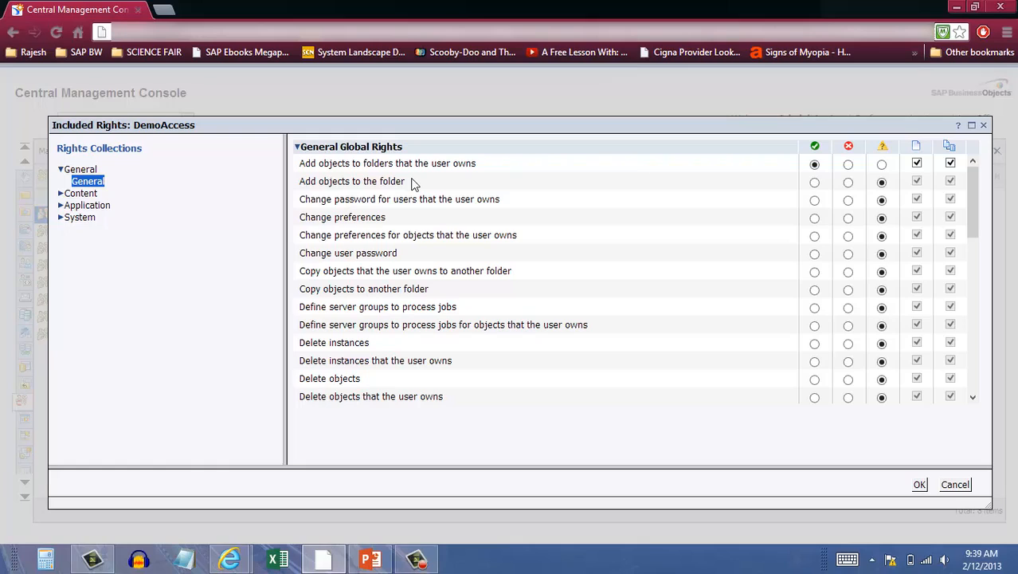
click(815, 182)
click(814, 200)
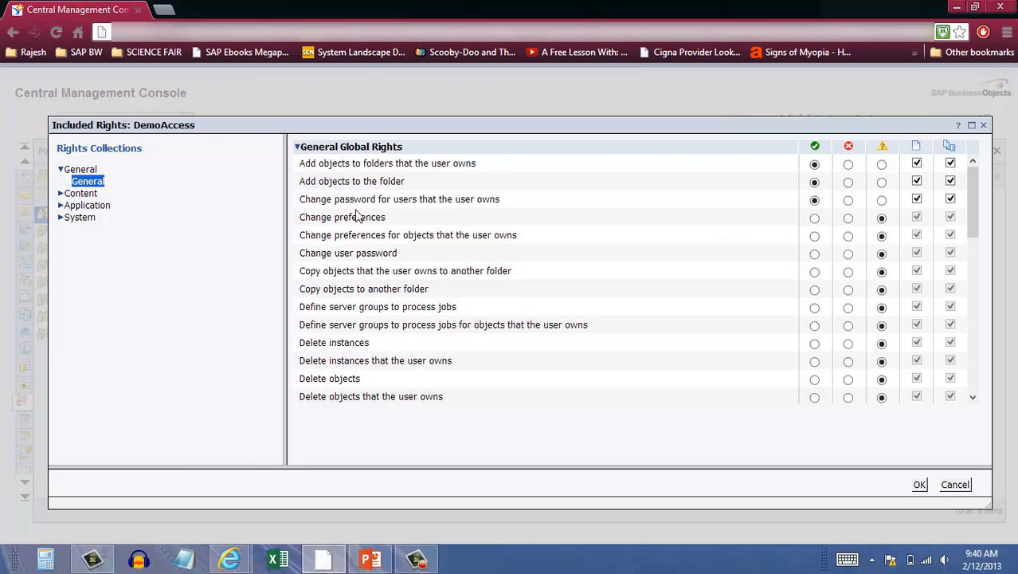
Deny Change preferences and both rights to copy objects to another folder, but grant Change preferences for objects that the user owns
click(848, 219)
click(814, 237)
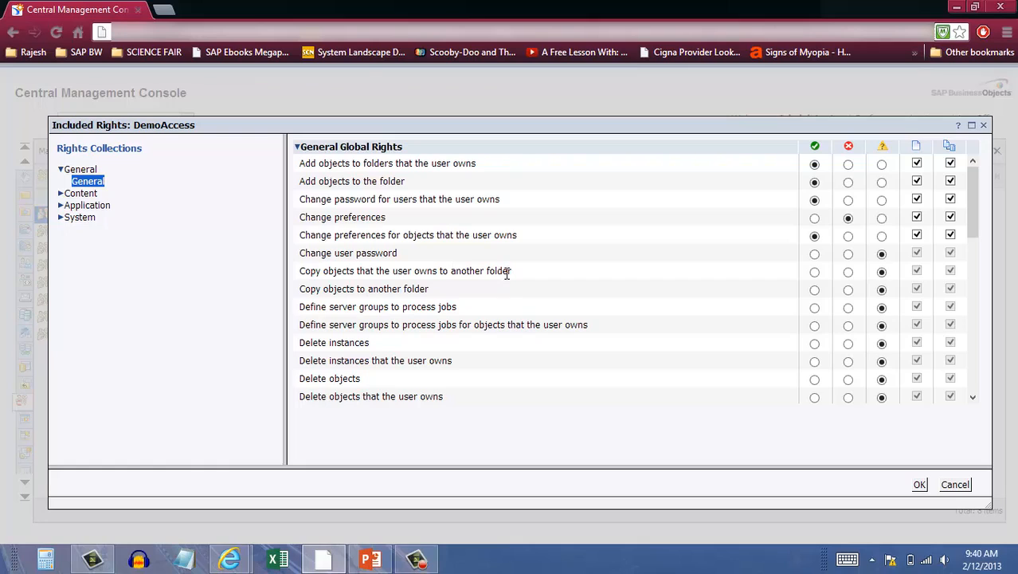
click(849, 272)
click(849, 291)
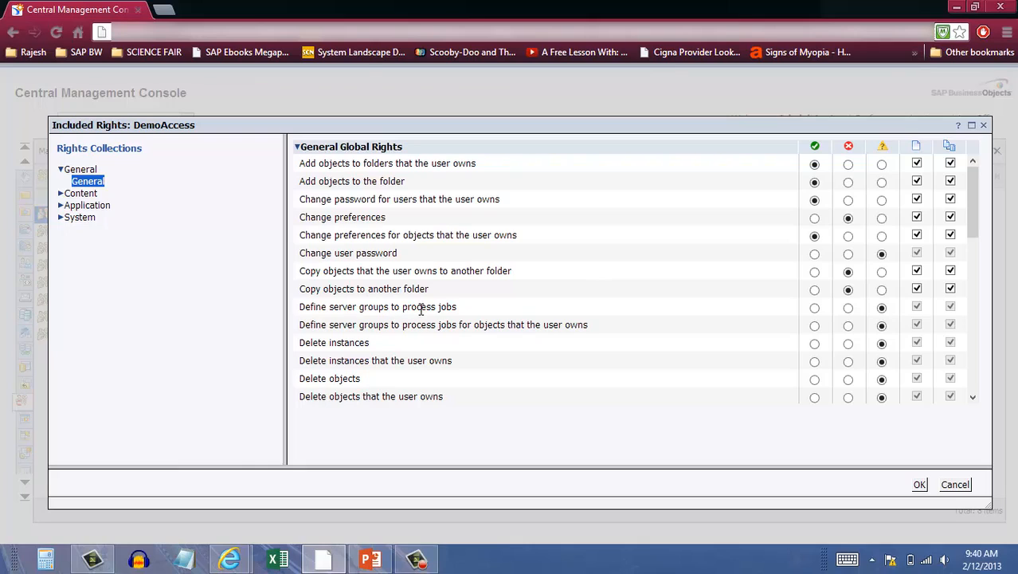
Deny both Define server groups to process jobs rights and the four Delete rights for instances and objects, including user-owned ones
click(848, 309)
click(848, 327)
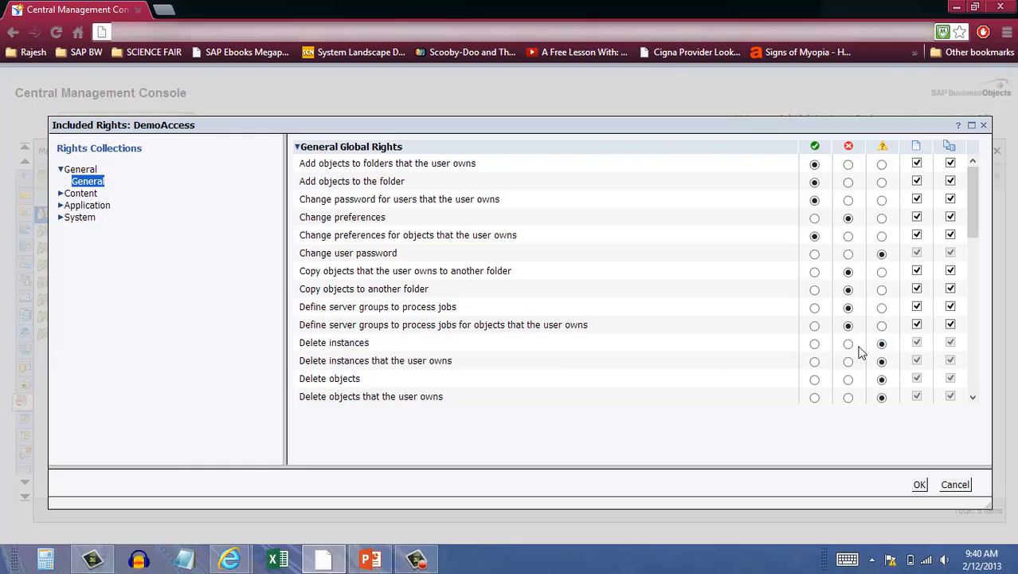
click(848, 344)
click(849, 363)
click(847, 381)
click(848, 397)
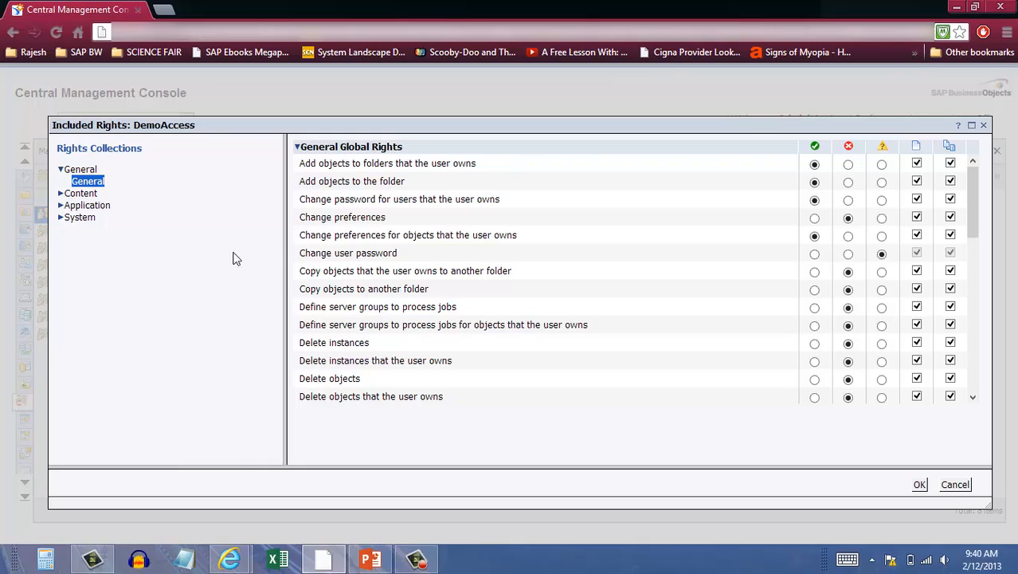
Expand the Content rights collection and view the general rights for BI workspace
click(60, 193)
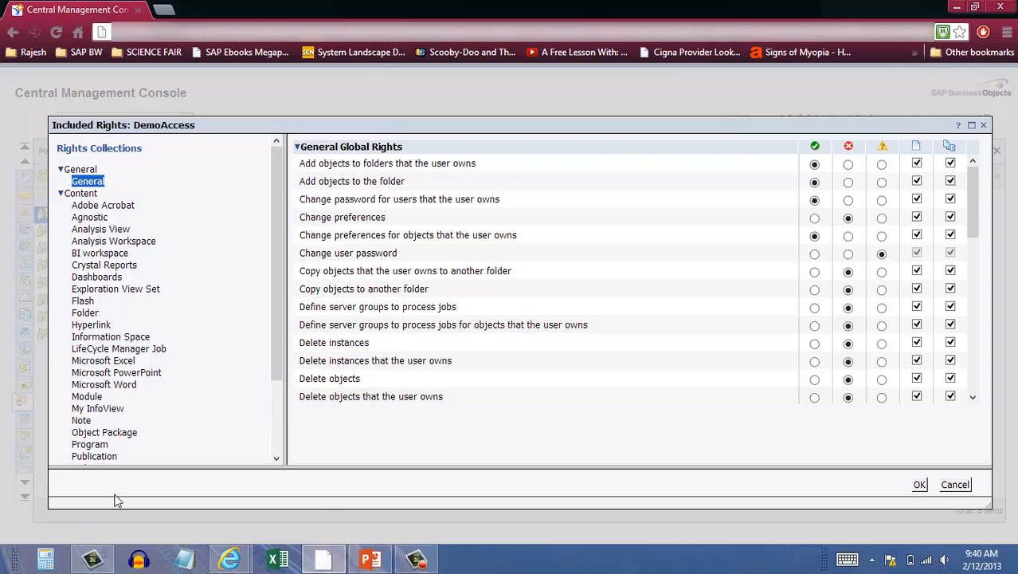
click(80, 194)
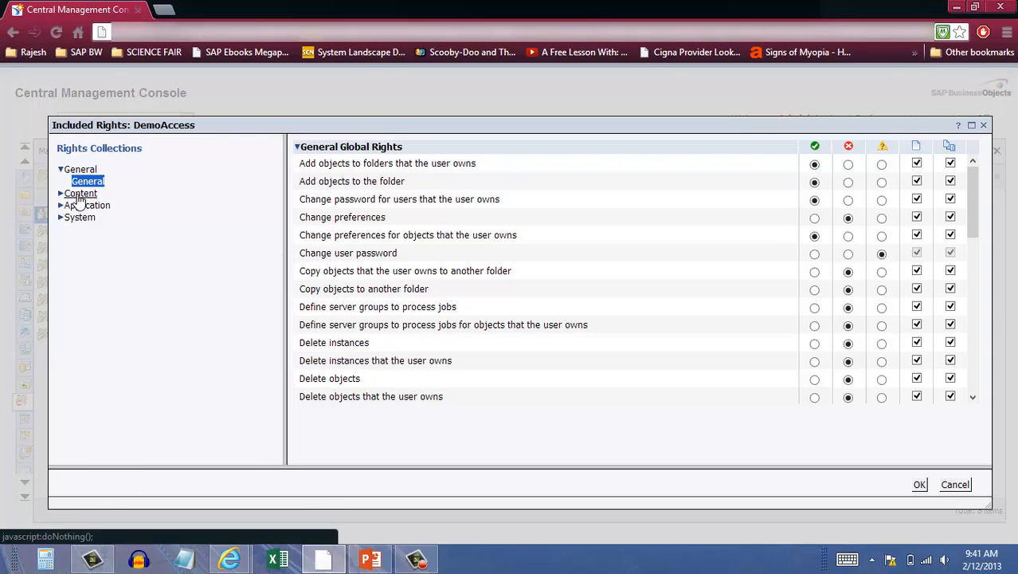
click(80, 194)
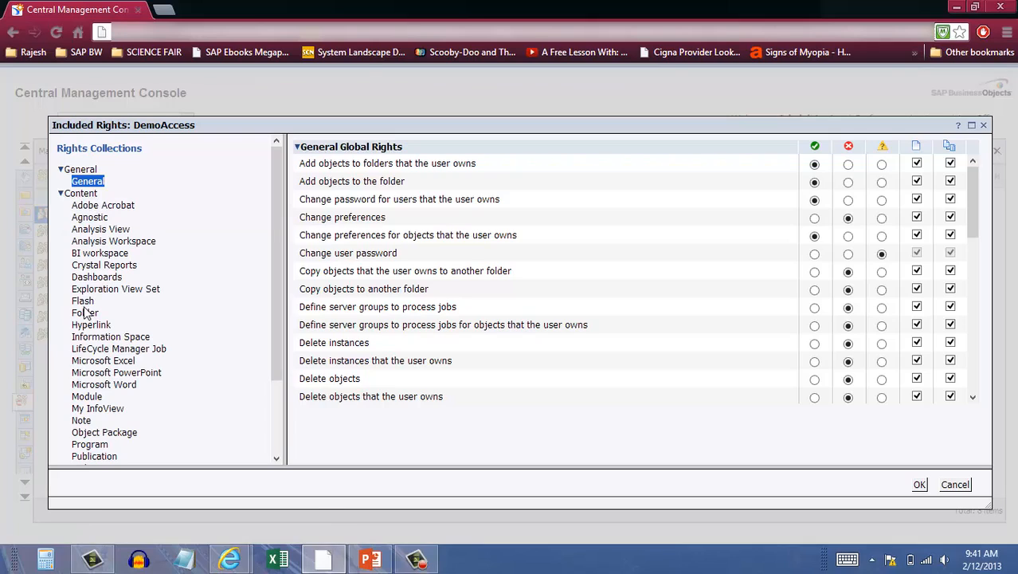
click(100, 254)
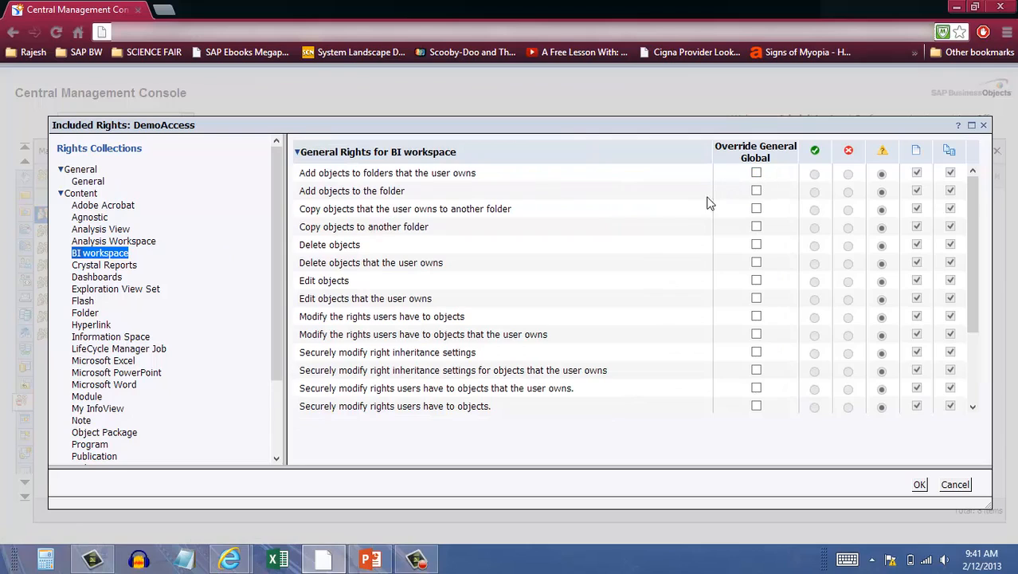
Override the general global rights for the Folder content type, granting all add, copy, delete and edit object rights including user-owned ones, and apply the rights
click(88, 314)
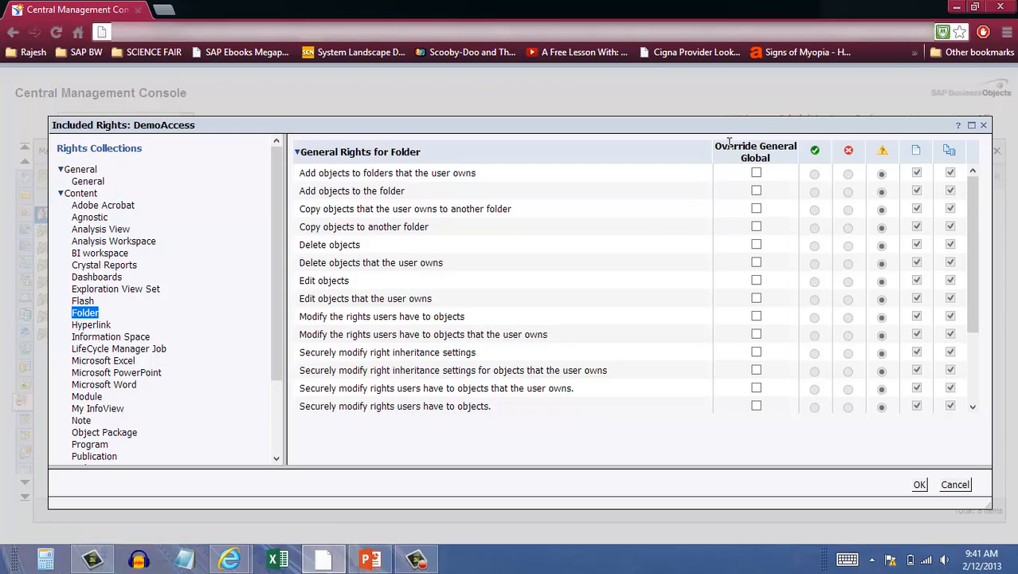
click(756, 173)
click(756, 191)
click(757, 210)
click(756, 226)
click(757, 245)
click(757, 265)
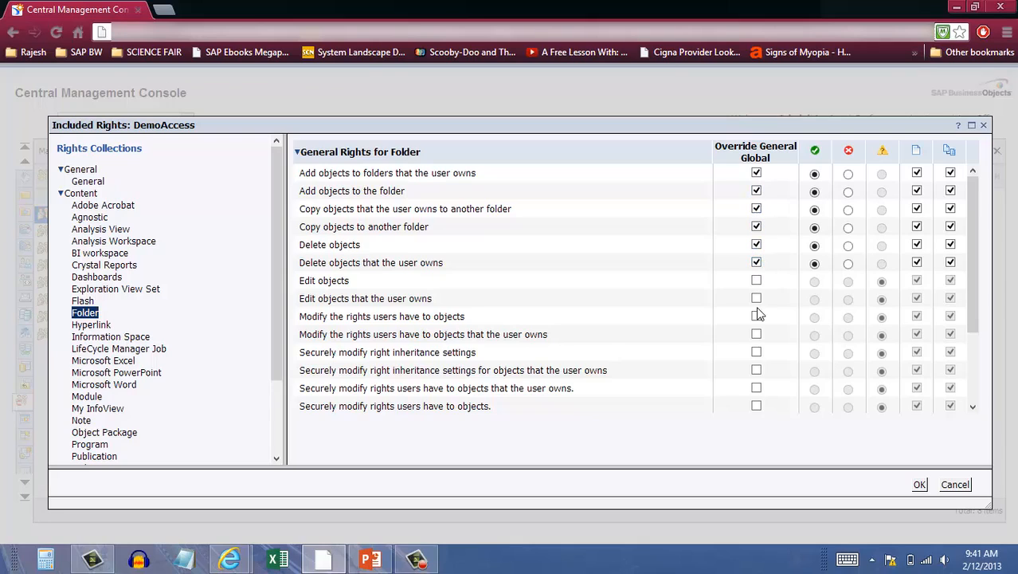
click(756, 281)
click(757, 298)
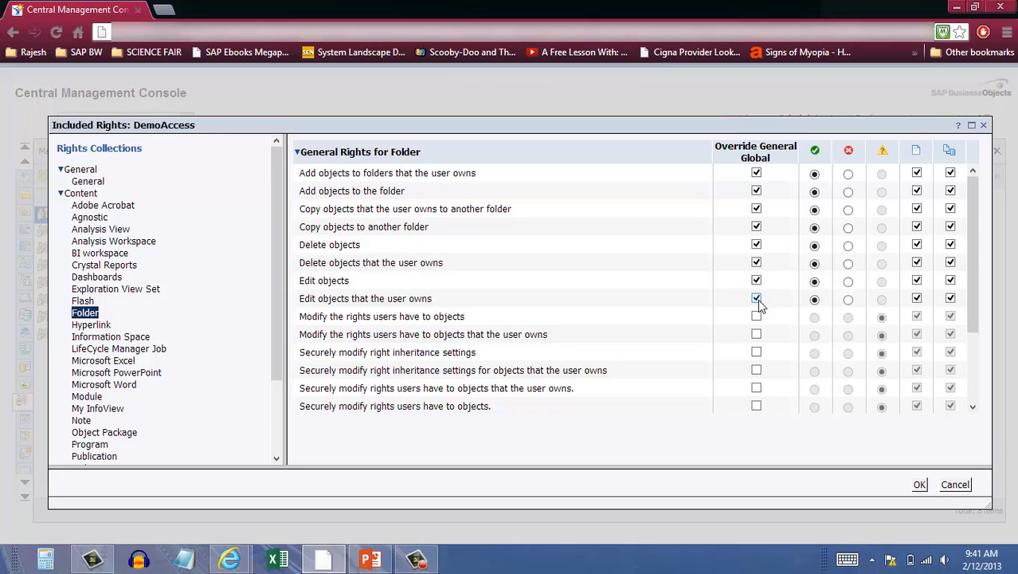
click(919, 485)
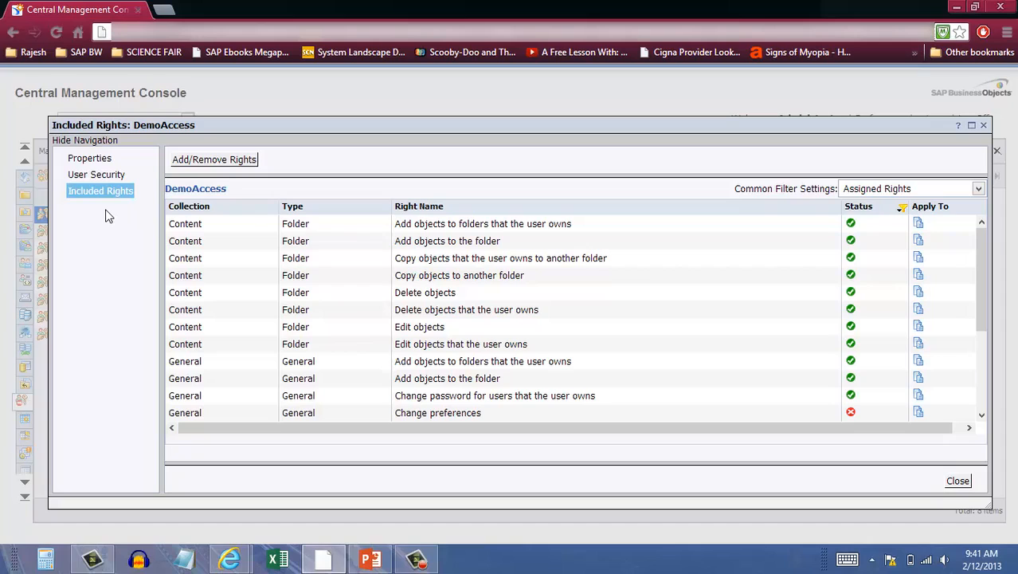
Review the assigned rights of DemoAccess and close its included rights to return to the access levels list
click(981, 371)
drag(977, 367, 1010, 221)
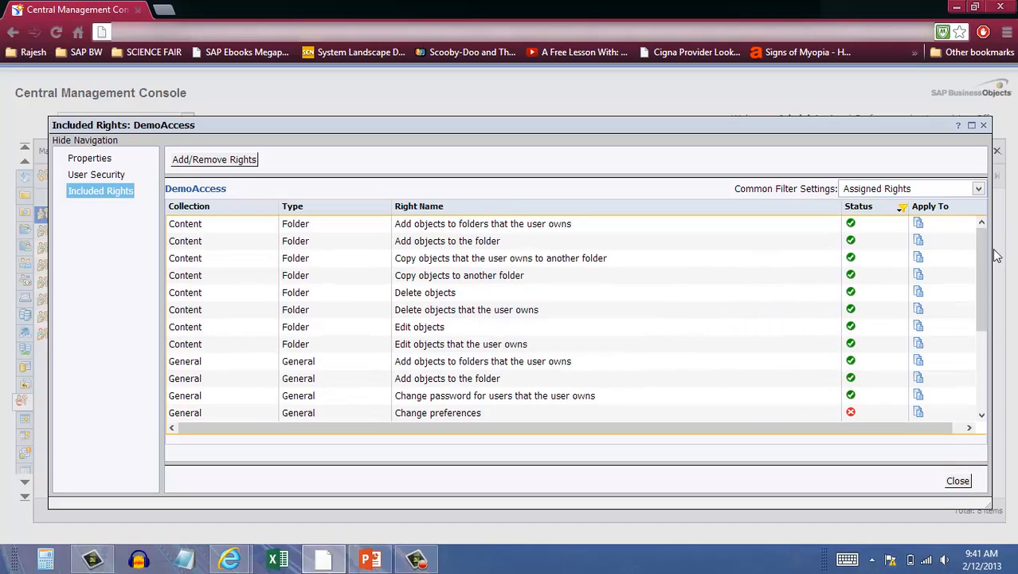
click(957, 481)
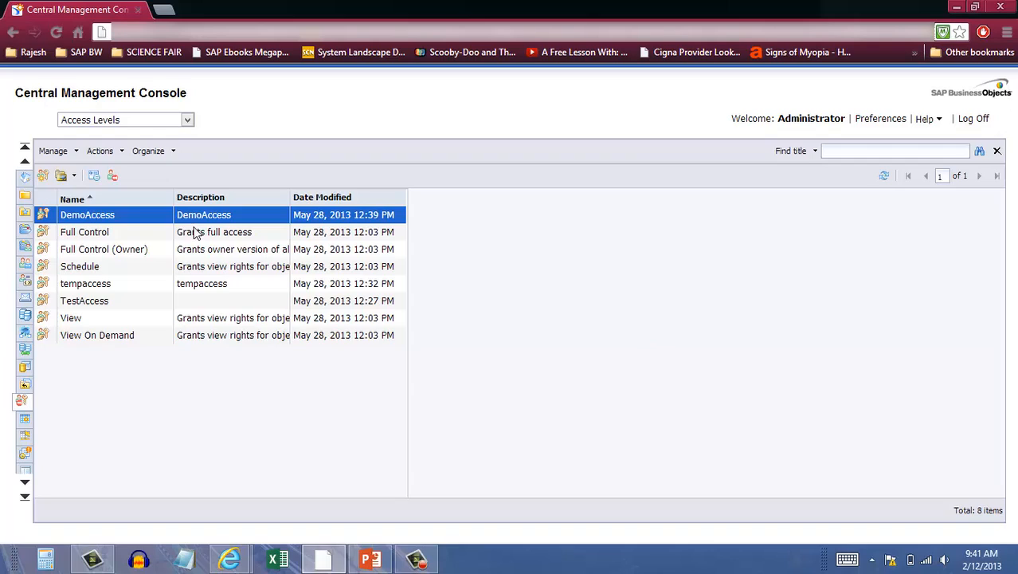